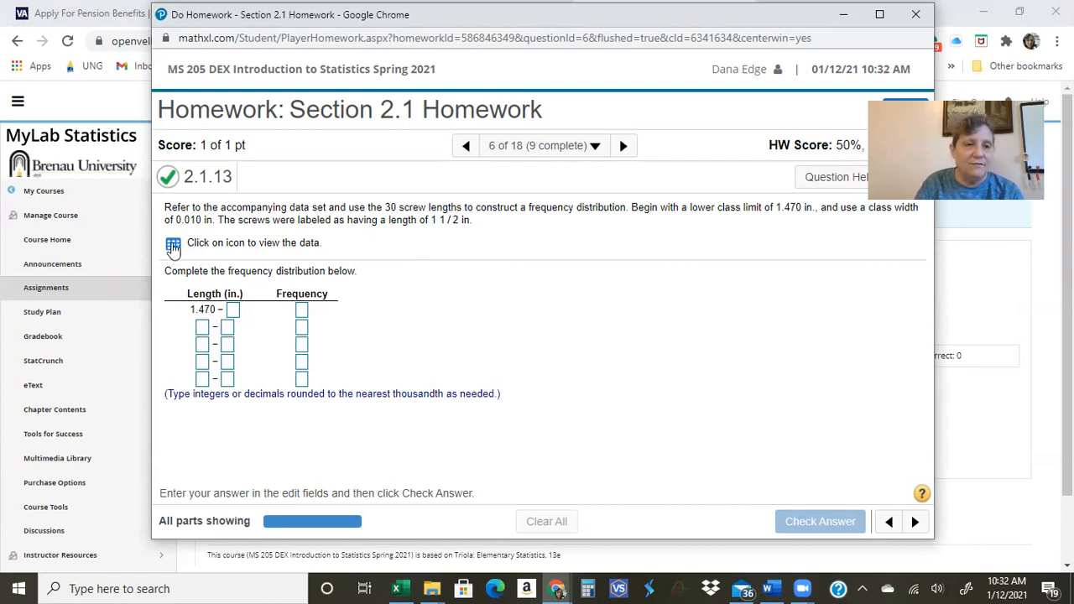
# Check the screw-length data table and enter 1.48, 1.49, 1.50 and 1.51 as lower class limits of the second to fifth classes.
pyautogui.click(173, 244)
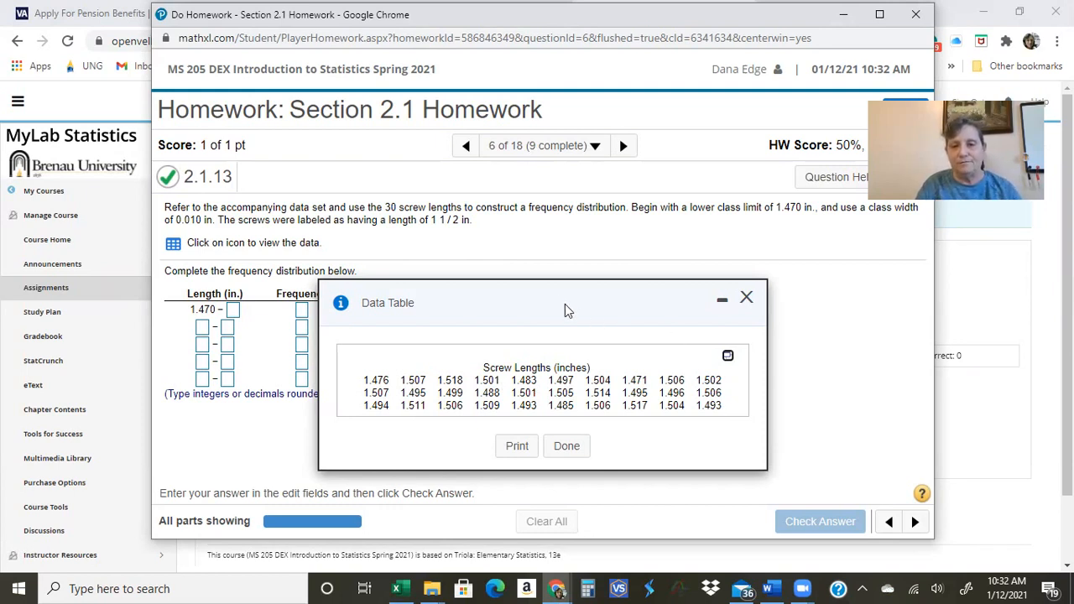
pyautogui.click(747, 300)
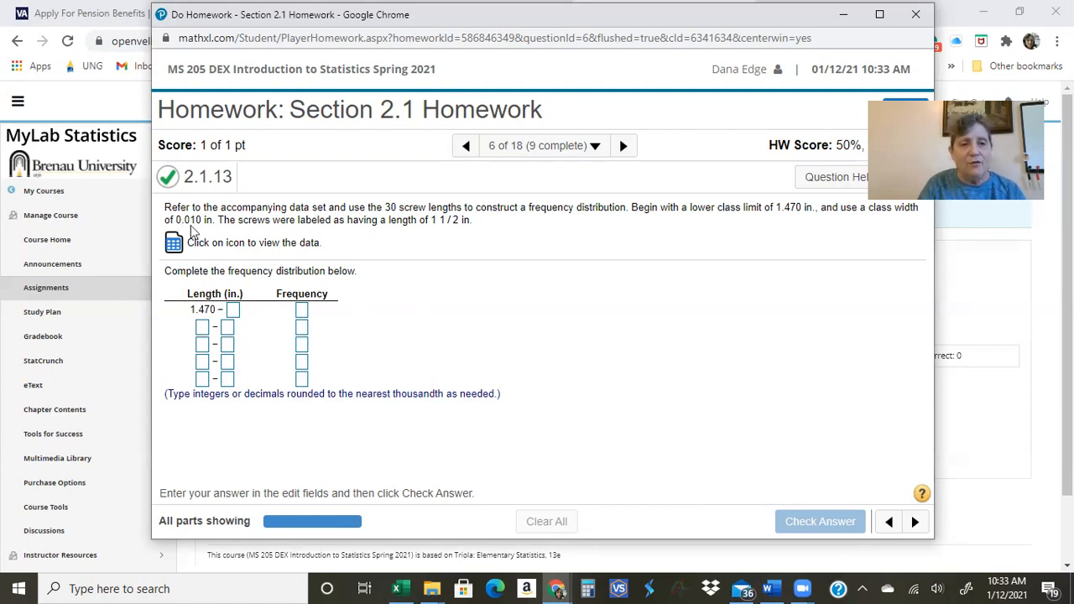
pyautogui.click(202, 329)
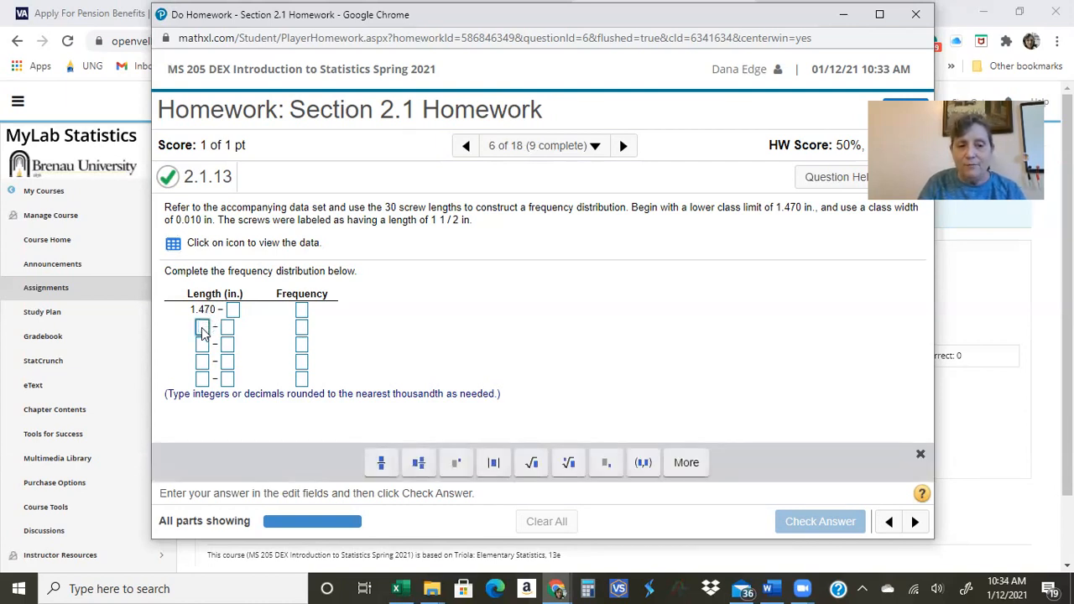
pyautogui.write('1.48')
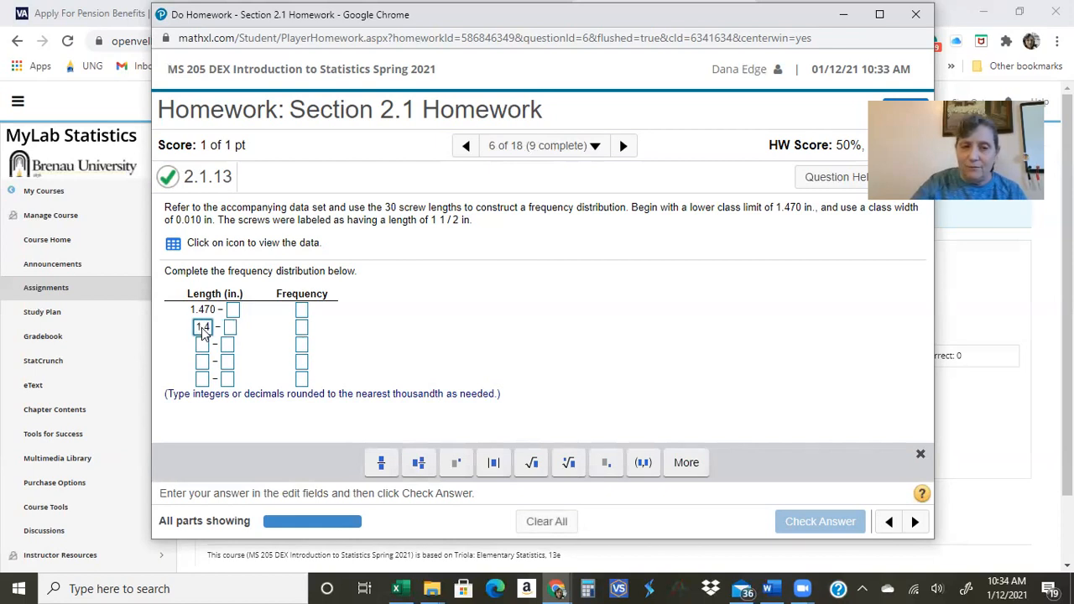
pyautogui.click(201, 351)
pyautogui.write('1.49')
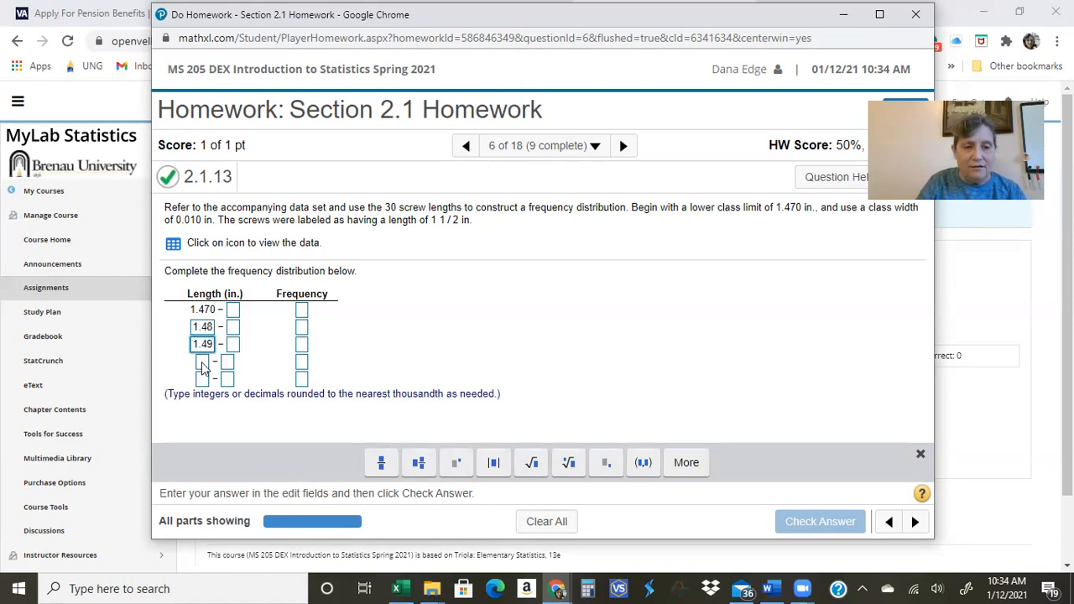
pyautogui.click(202, 362)
pyautogui.write('1.50')
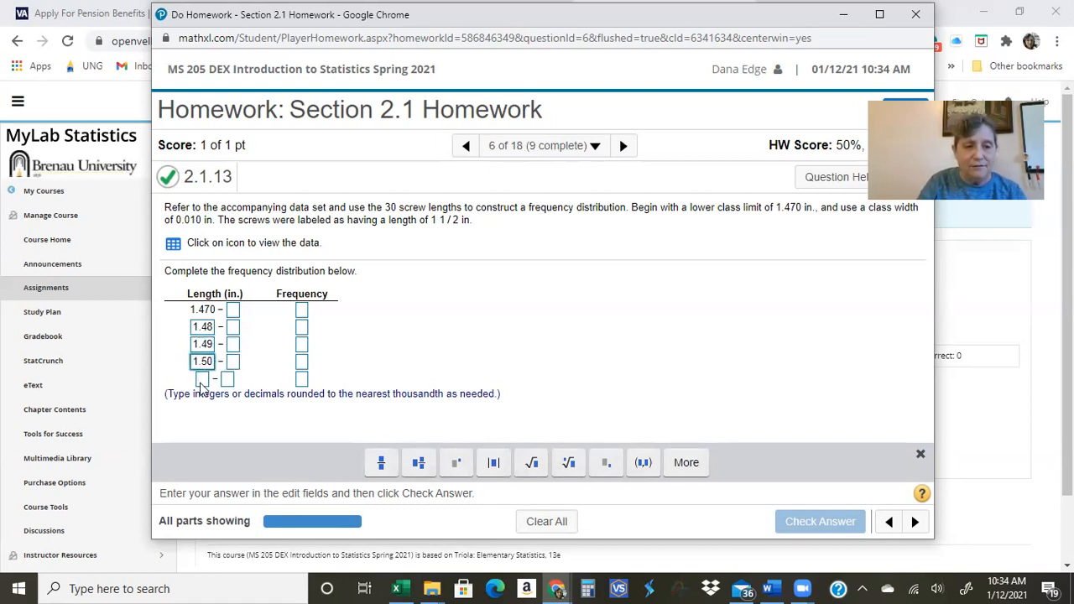
pyautogui.click(200, 381)
pyautogui.write('1.51')
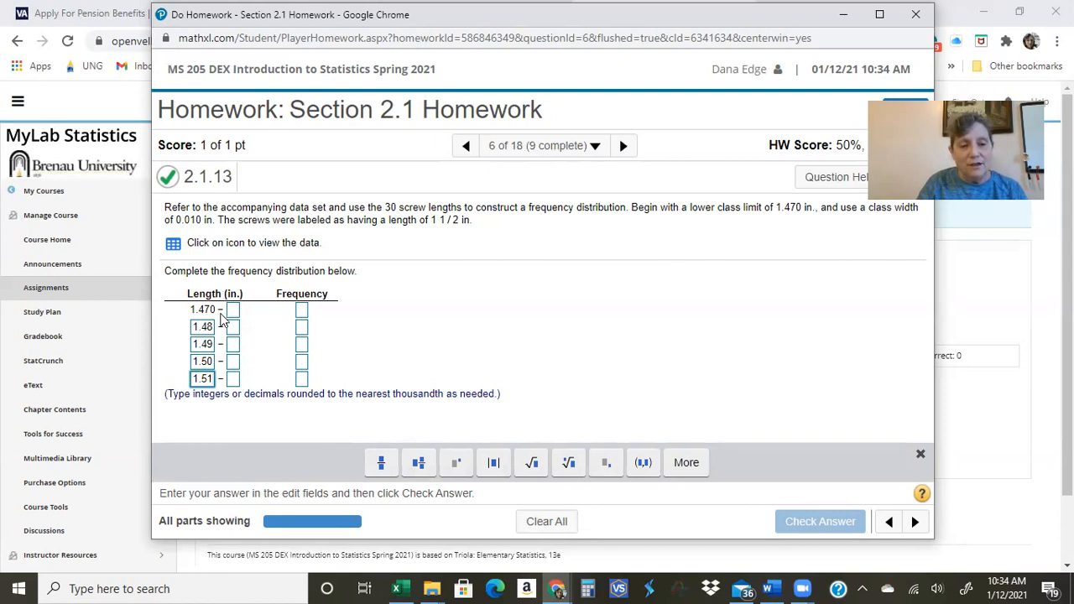
# Extend the four entered lower class limits to three decimals: 1.480, 1.490, 1.500 and 1.510.
pyautogui.click(206, 378)
pyautogui.write('0')
pyautogui.click(210, 362)
pyautogui.write('0')
pyautogui.click(213, 348)
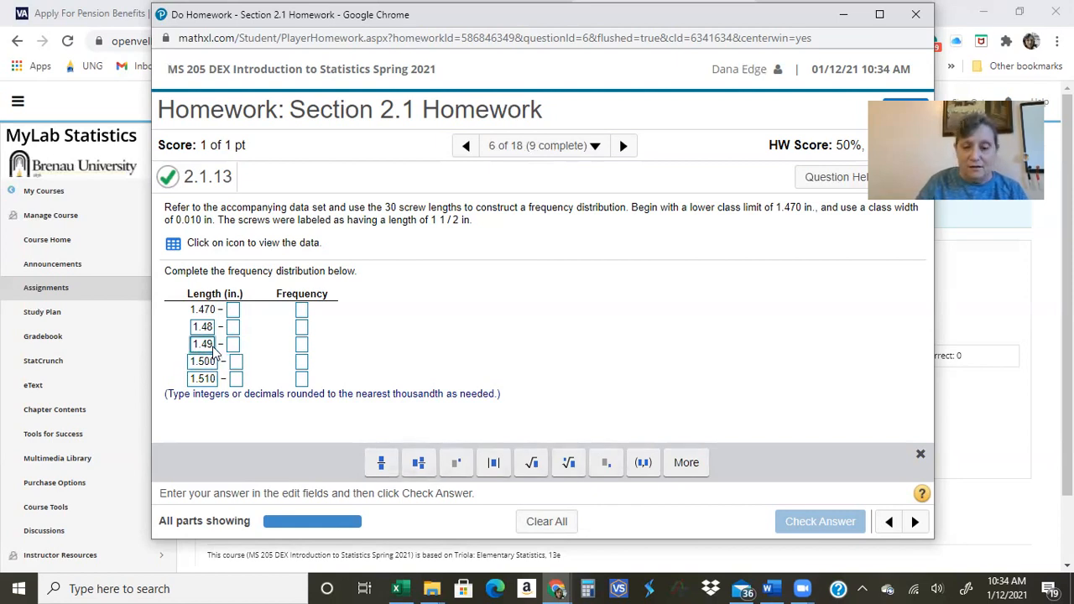
pyautogui.write('0')
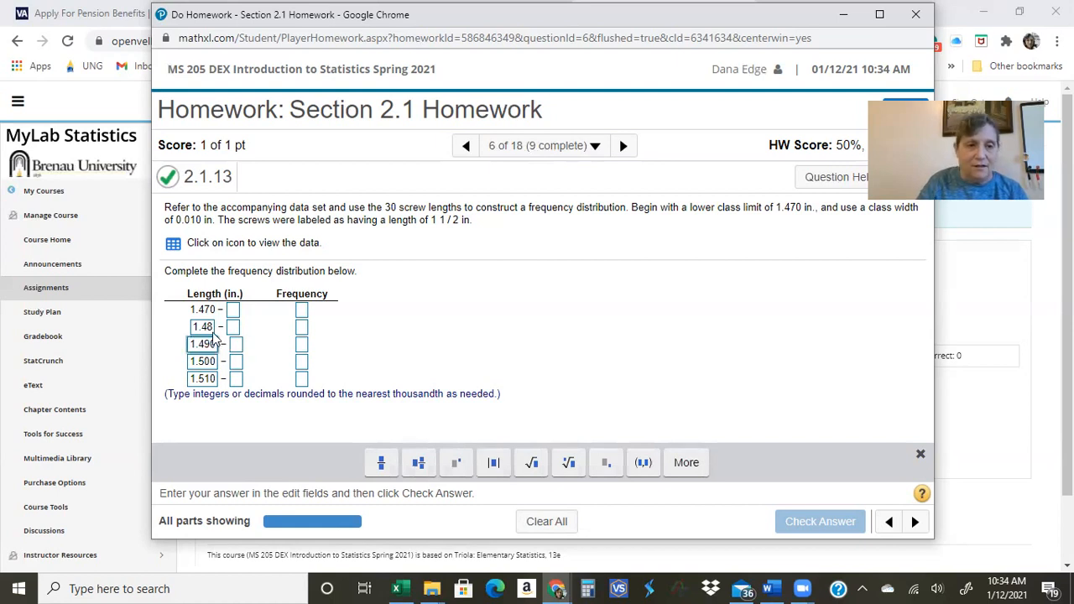
pyautogui.click(213, 328)
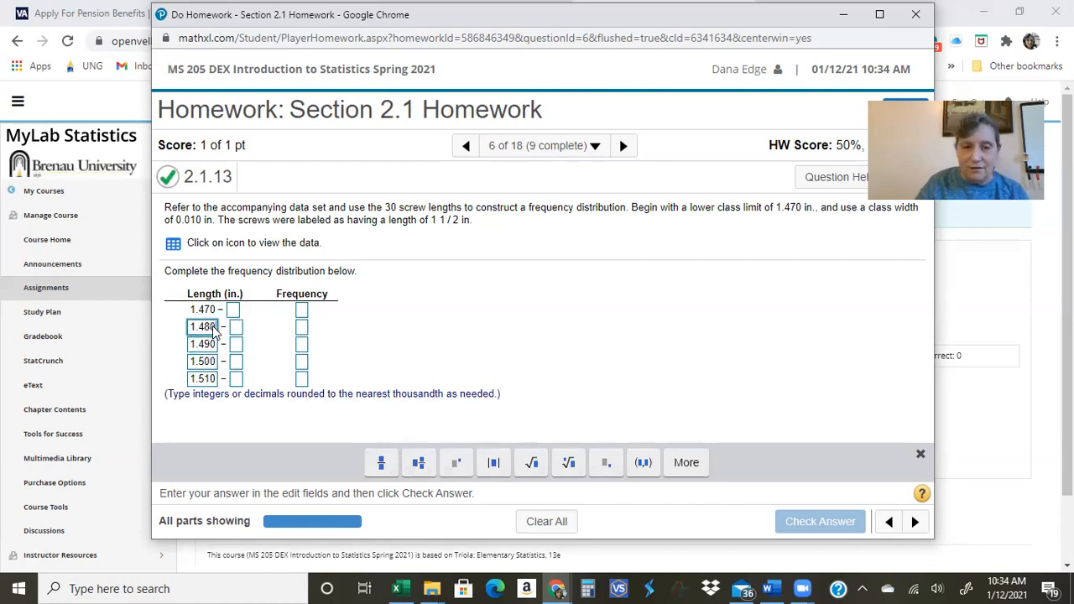
pyautogui.write('0')
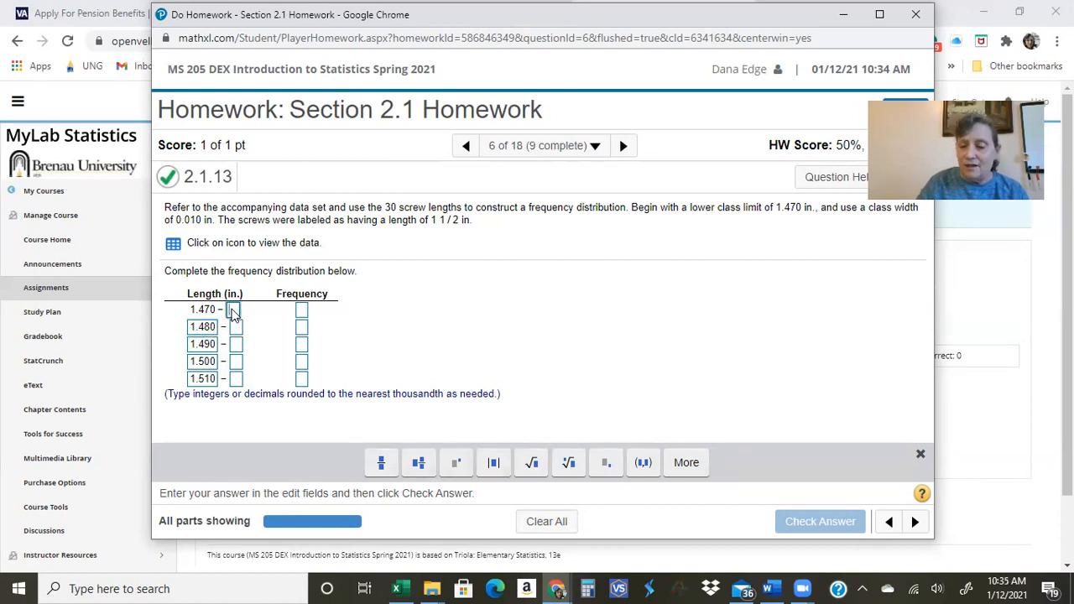
# Enter the upper class limits 1.479, 1.489, 1.499, 1.509 and 1.519 for the five length classes.
pyautogui.click(234, 311)
pyautogui.write('1.479')
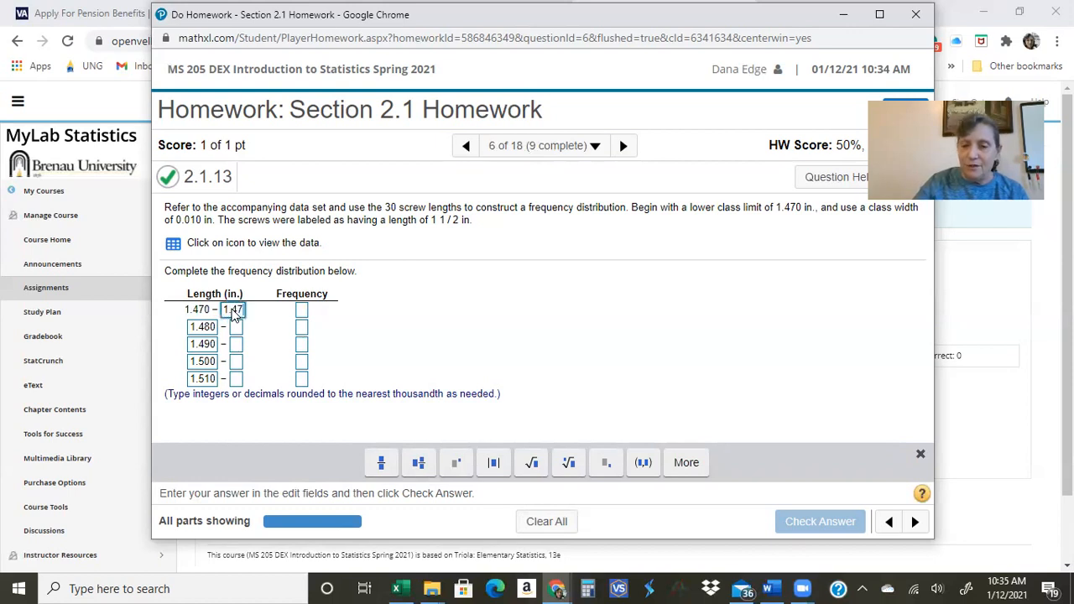
pyautogui.click(237, 329)
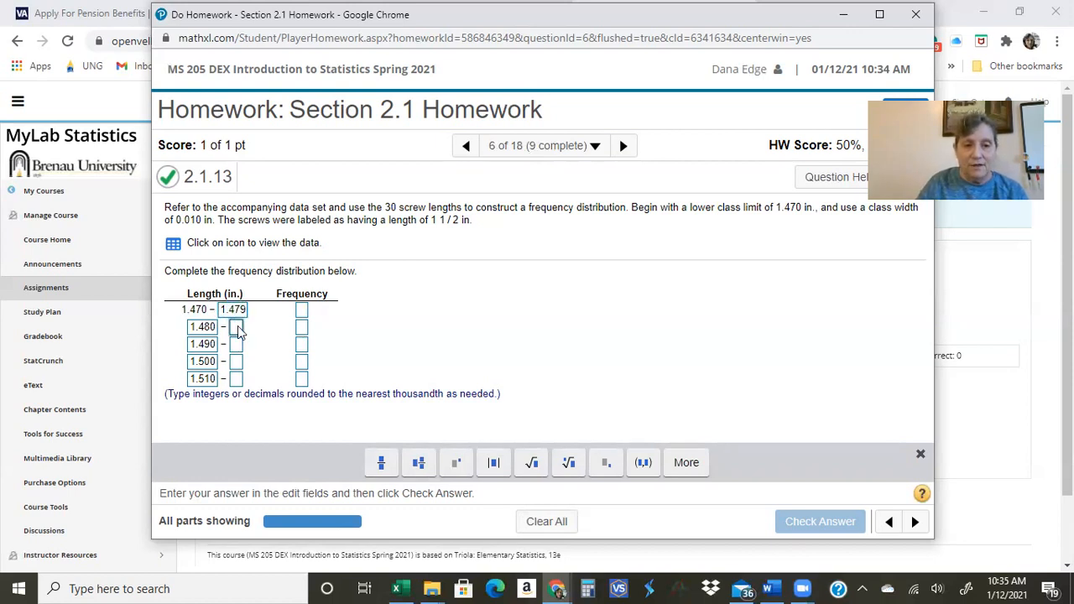
pyautogui.write('1.489')
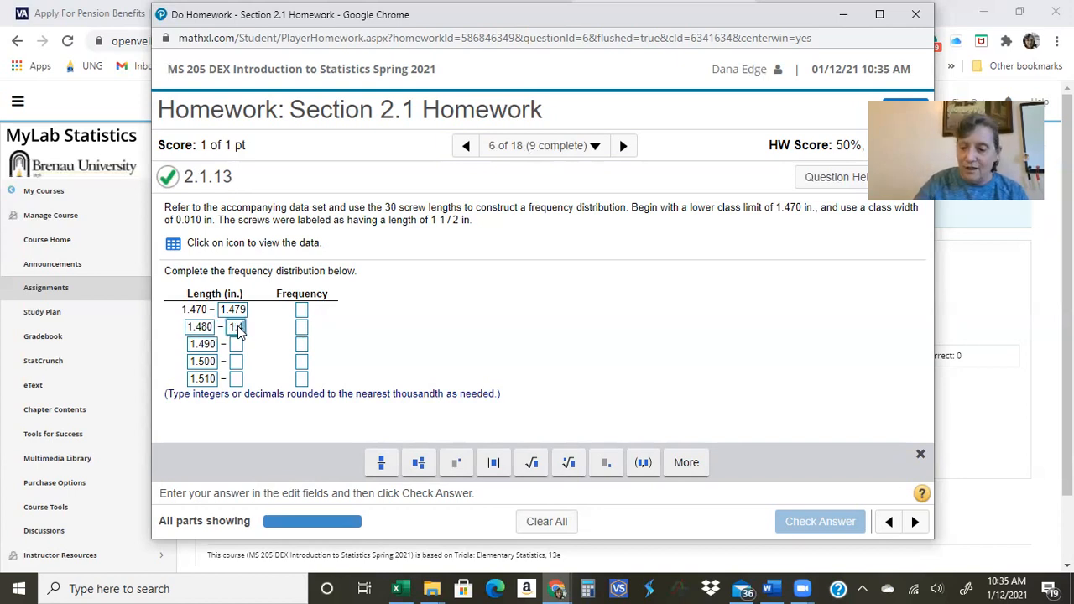
pyautogui.click(236, 348)
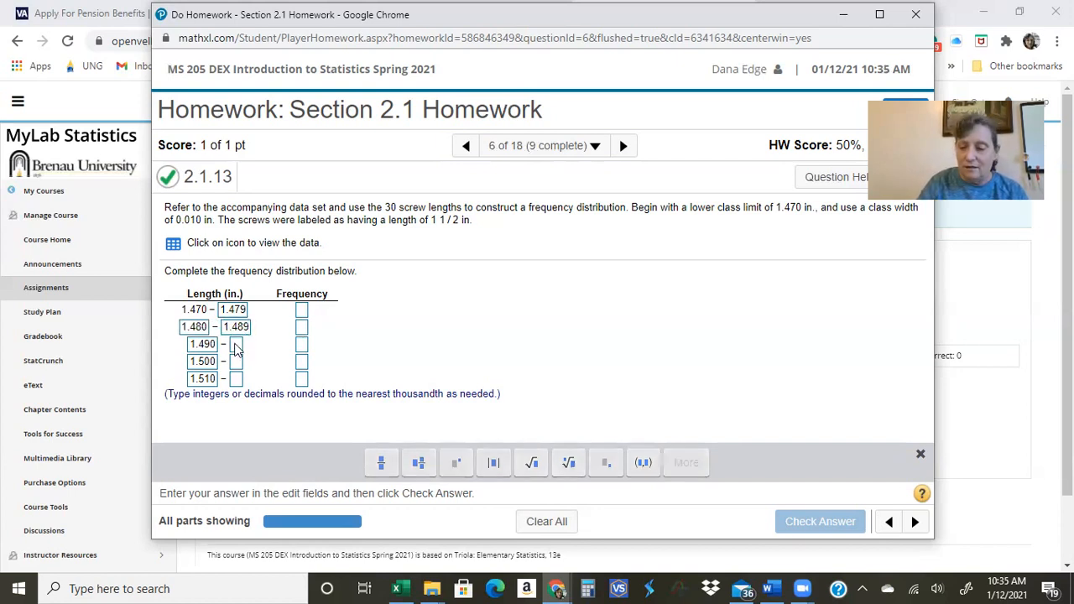
pyautogui.write('99')
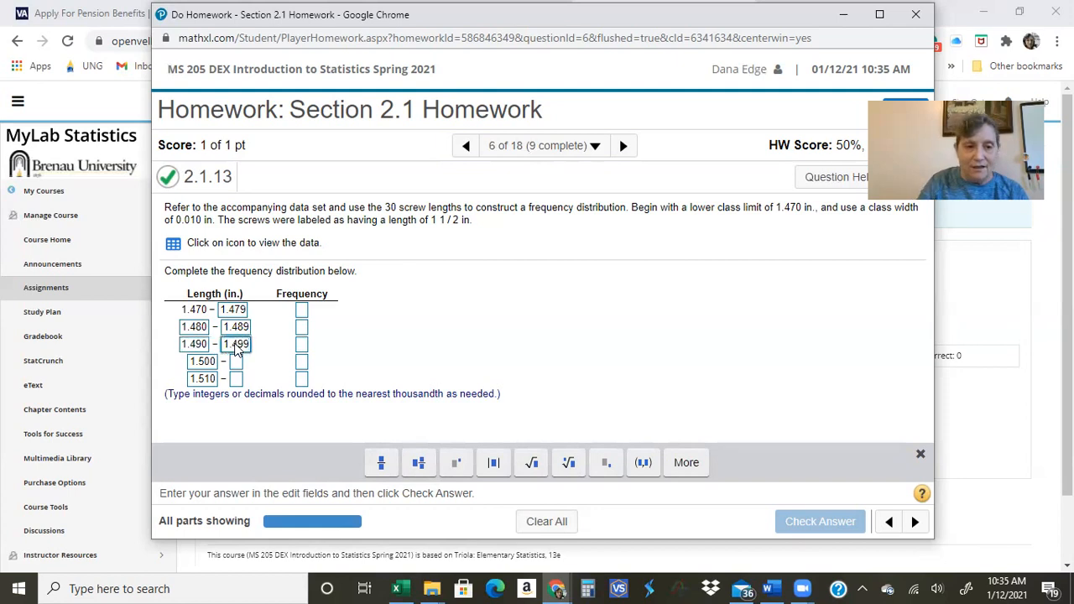
pyautogui.click(237, 362)
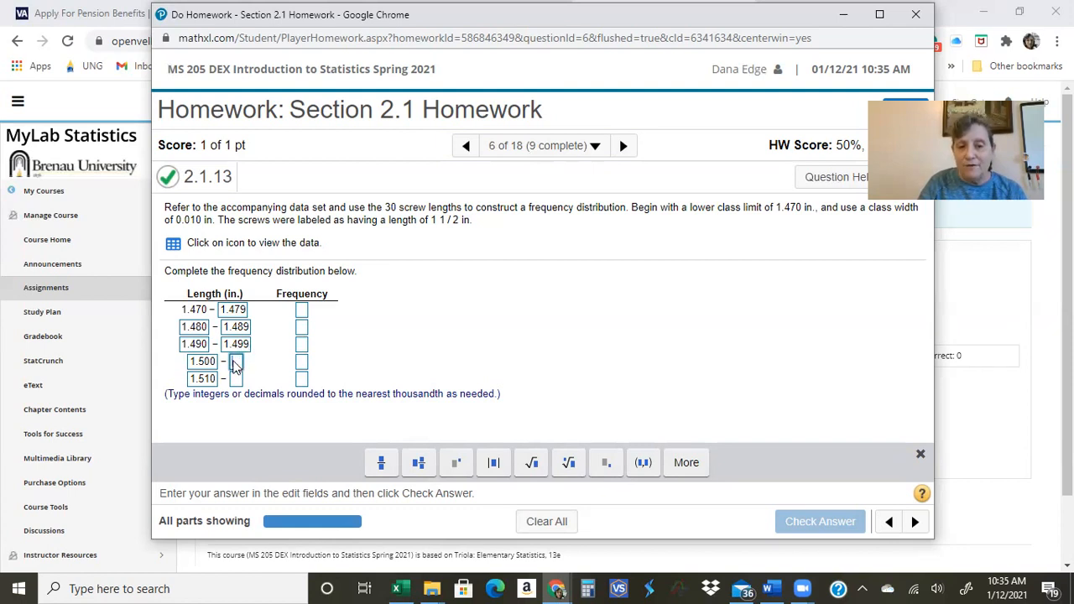
pyautogui.write('1.509')
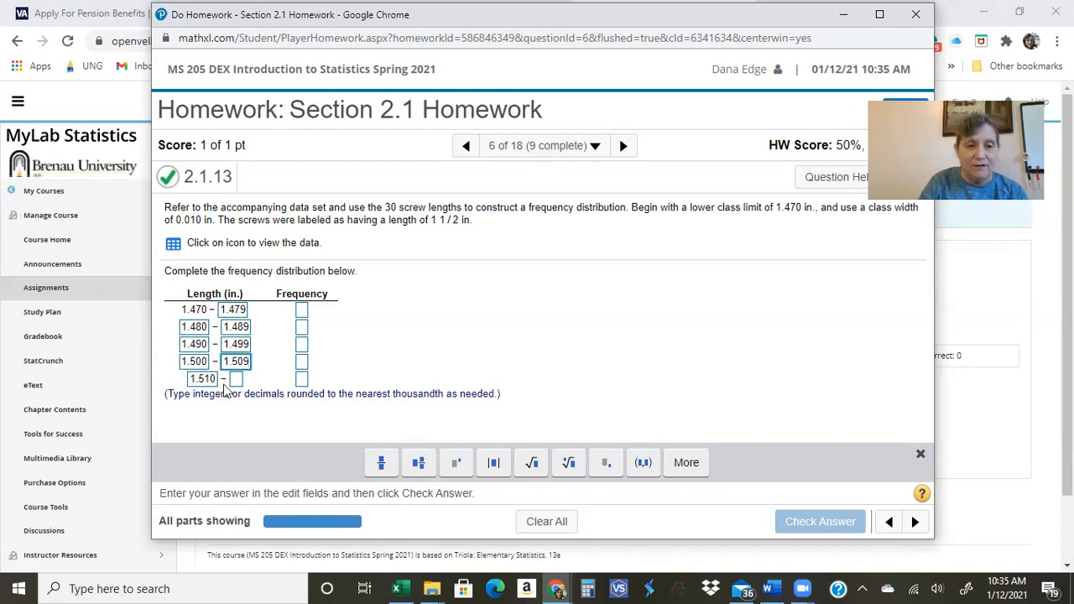
pyautogui.click(237, 383)
pyautogui.write('1')
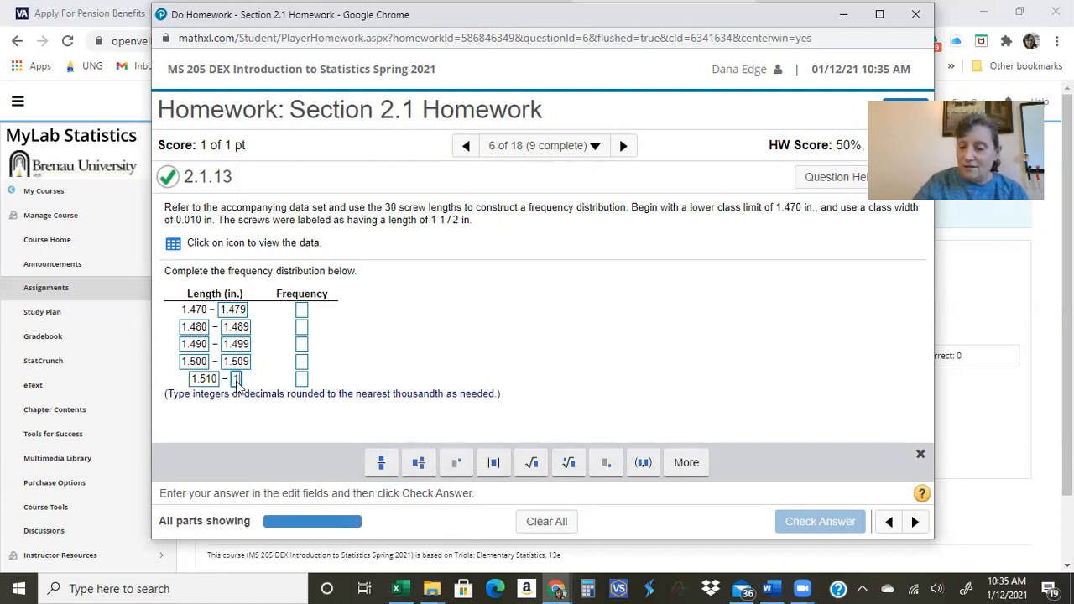
pyautogui.write('.519')
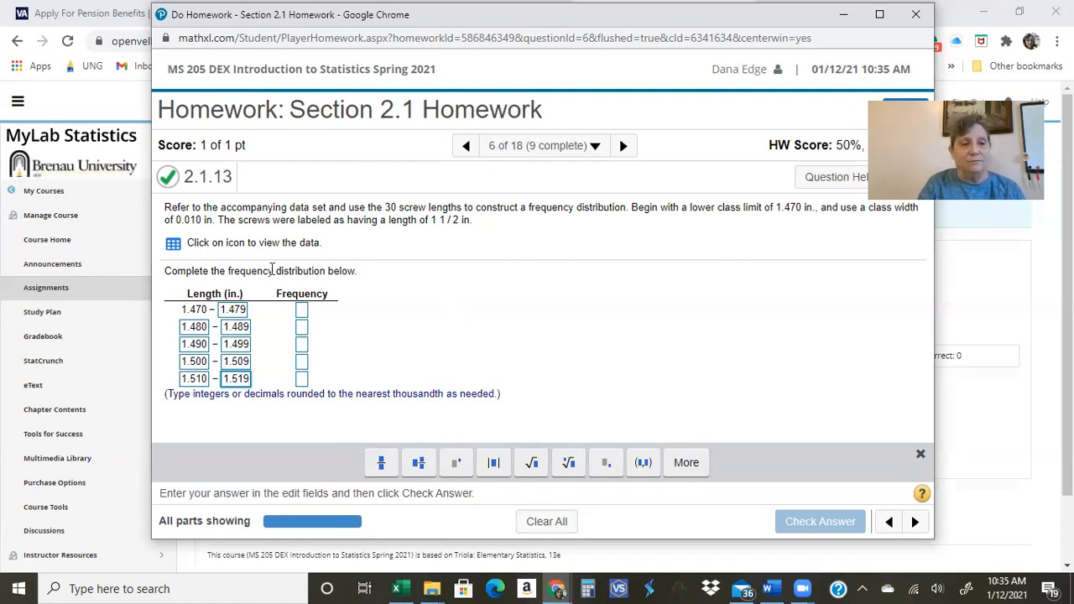
# Display the screw-length data table for the question and open its data in StatCrunch.
pyautogui.click(173, 245)
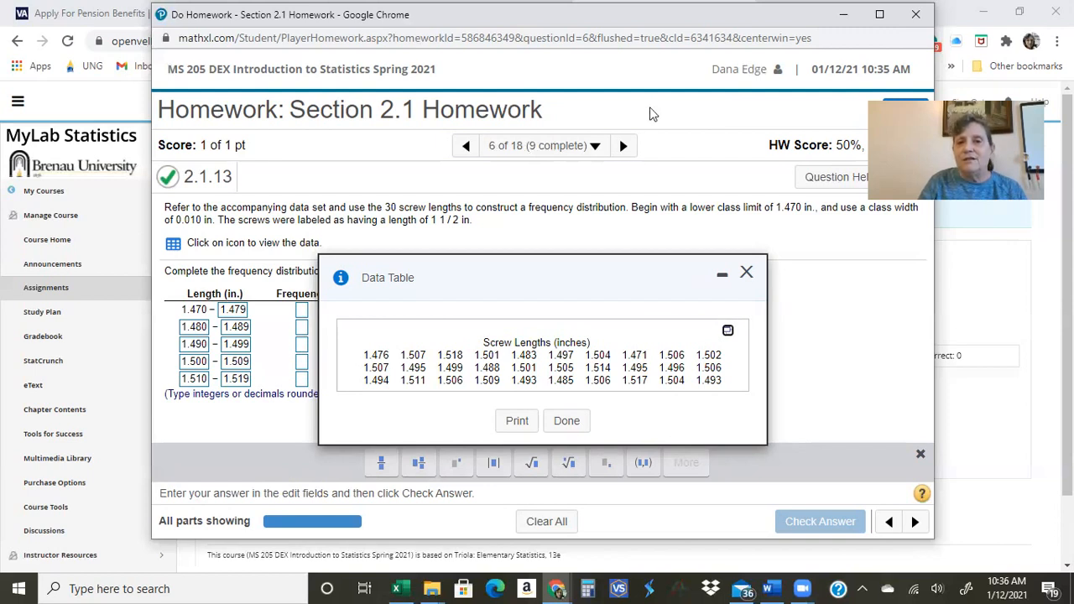
pyautogui.click(728, 332)
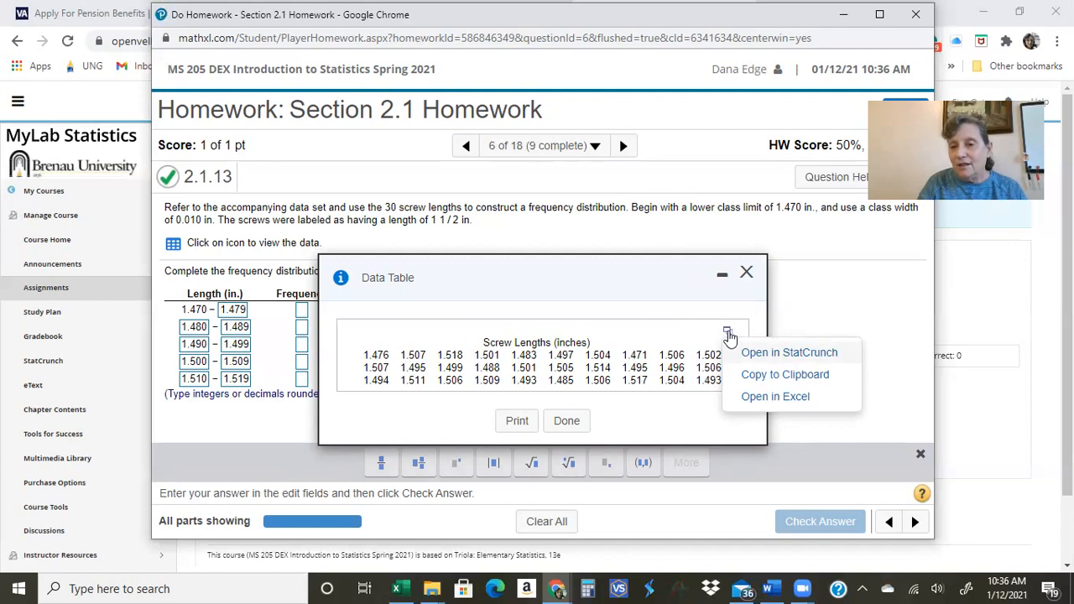
pyautogui.click(780, 354)
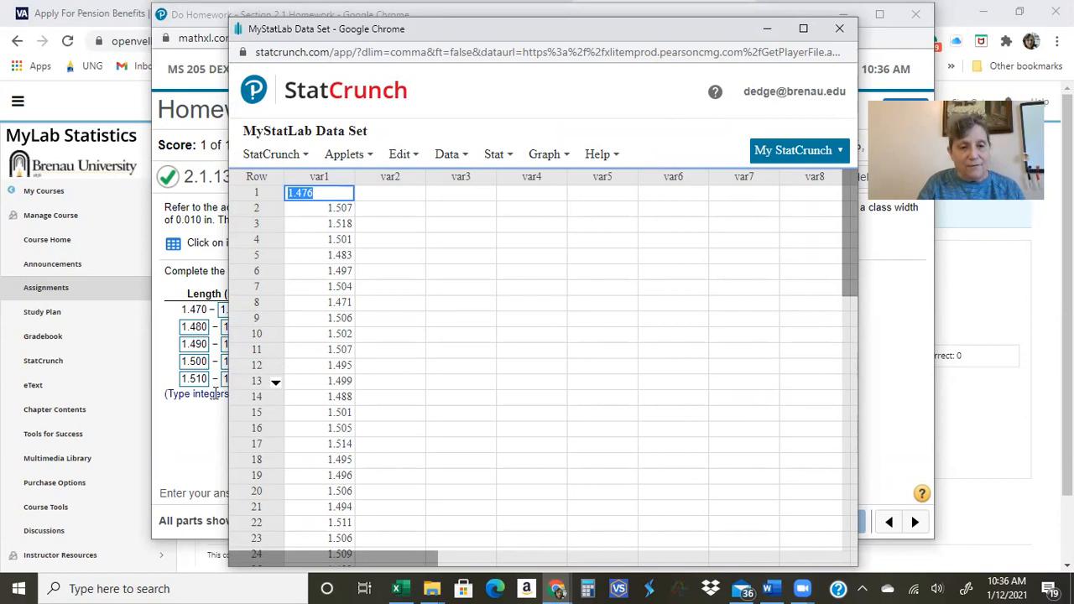
# Arrange the StatCrunch data set and the homework question side by side, with StatCrunch on the right half of the screen.
pyautogui.click(203, 430)
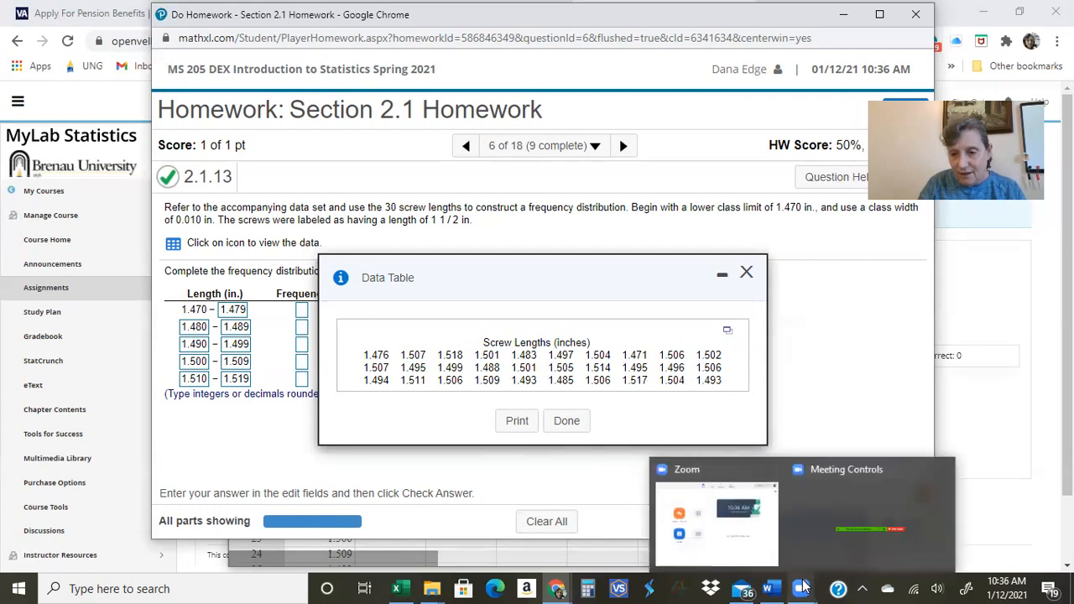
pyautogui.moveTo(671, 587)
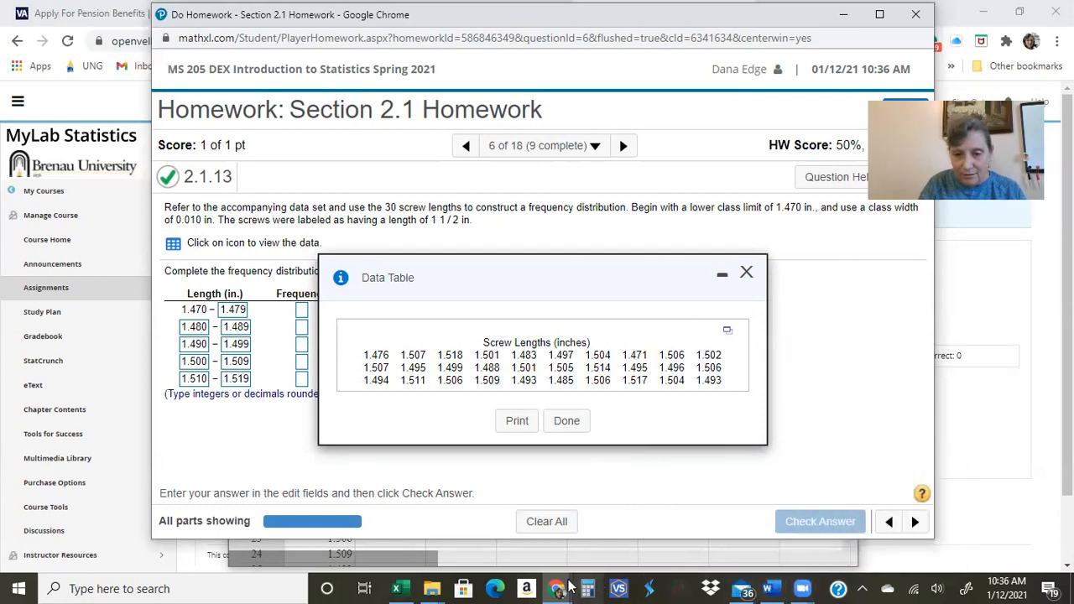
pyautogui.moveTo(559, 590)
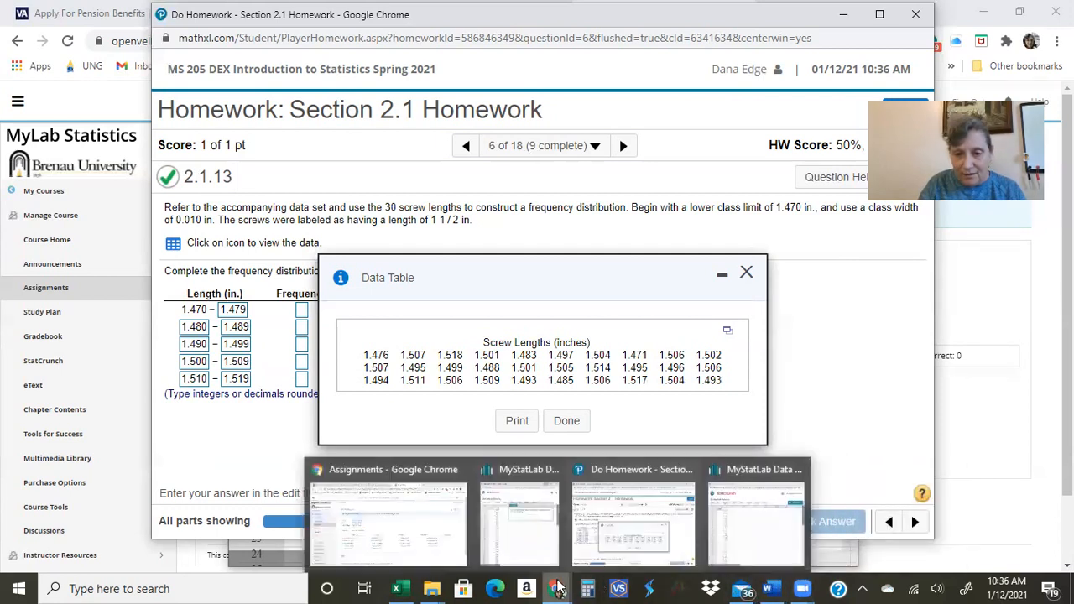
pyautogui.click(762, 518)
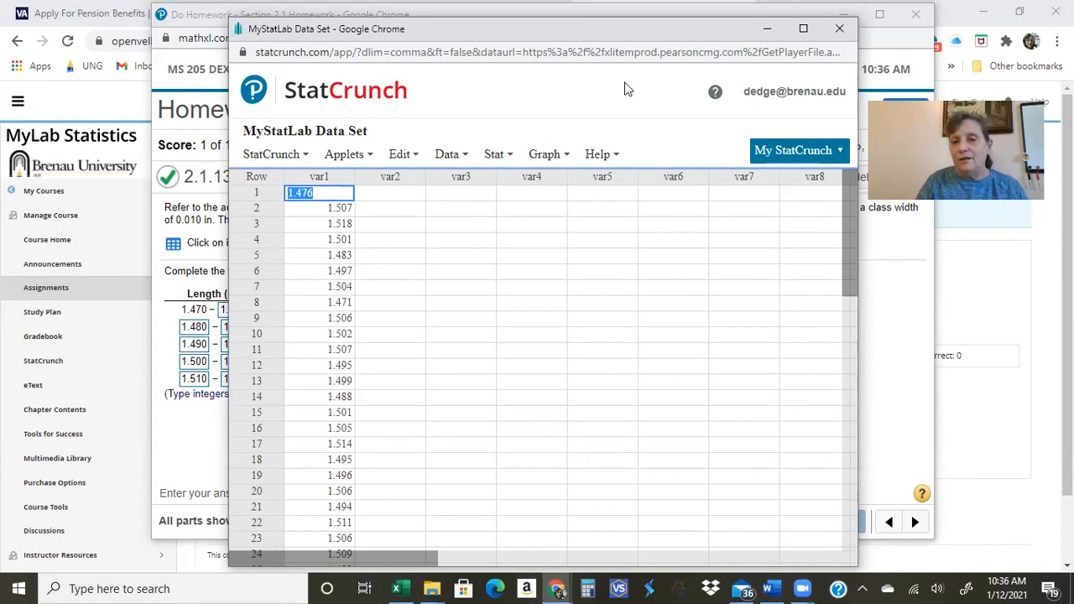
pyautogui.press('super+Right')
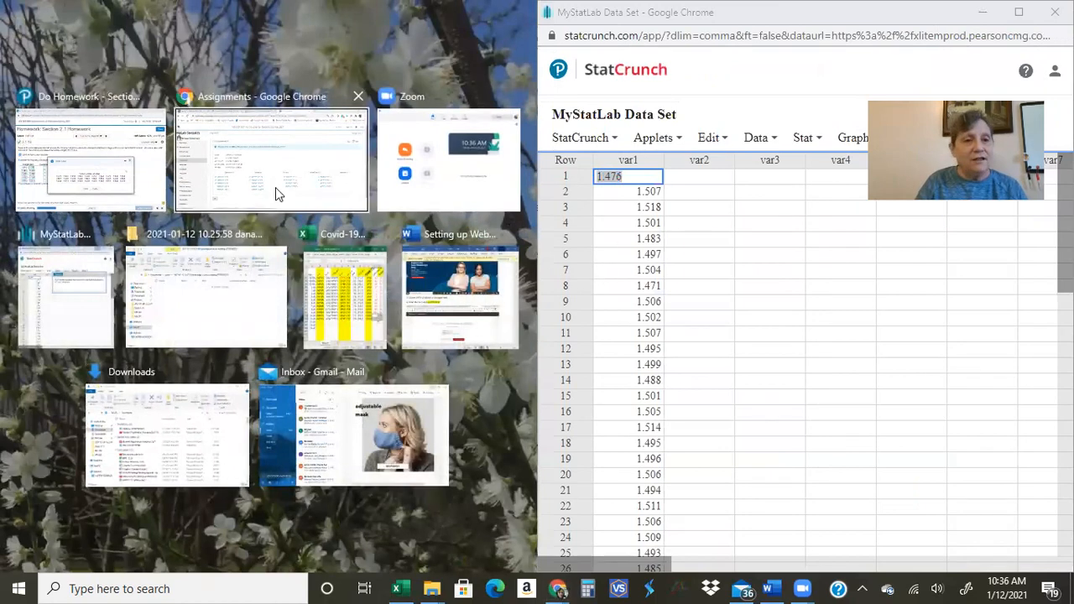
pyautogui.click(149, 172)
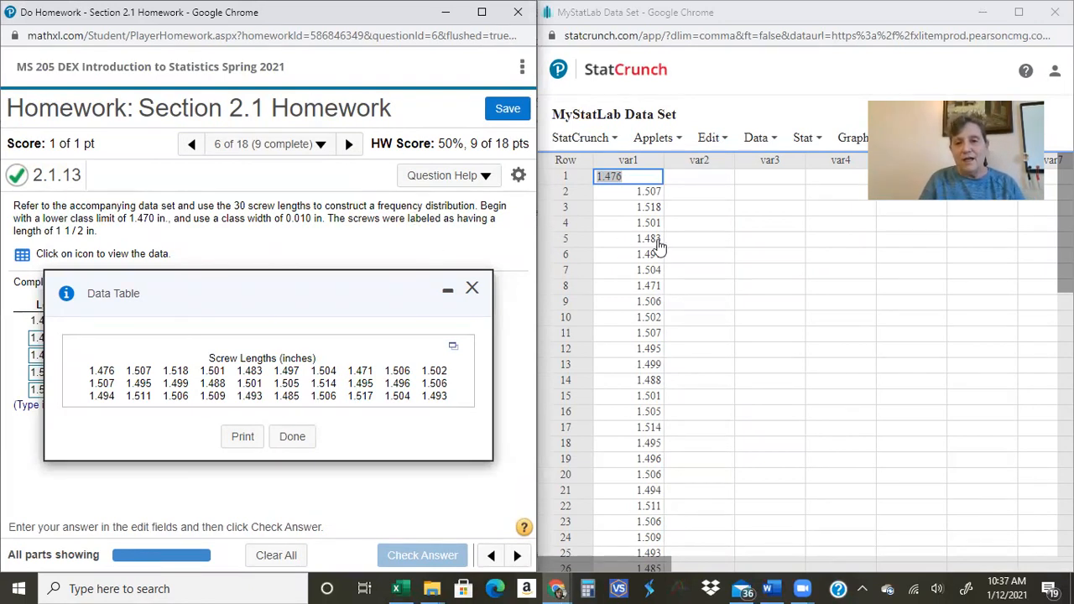
pyautogui.click(720, 241)
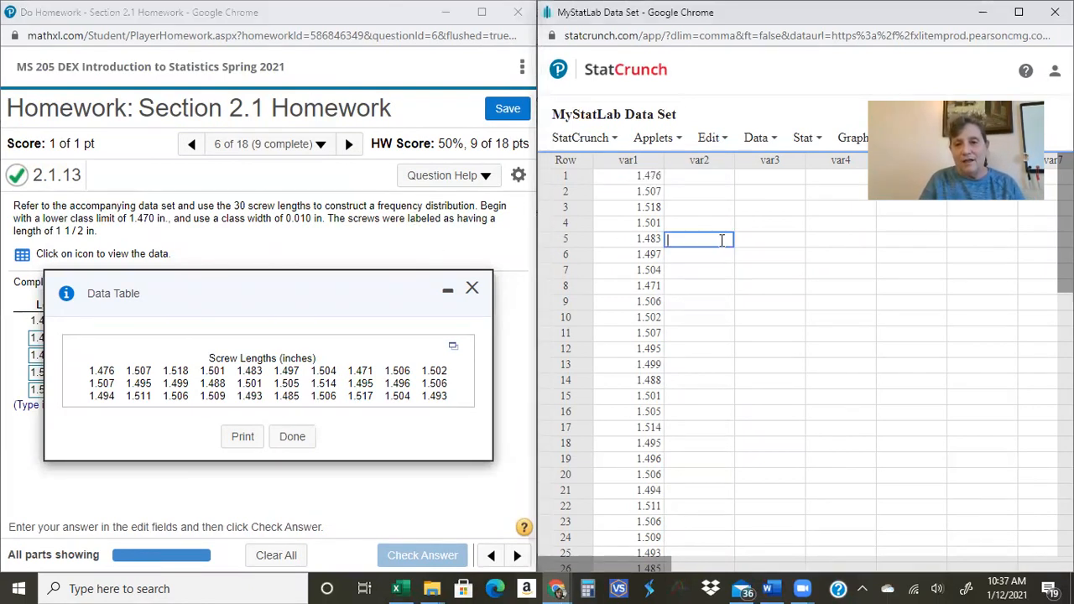
pyautogui.click(451, 252)
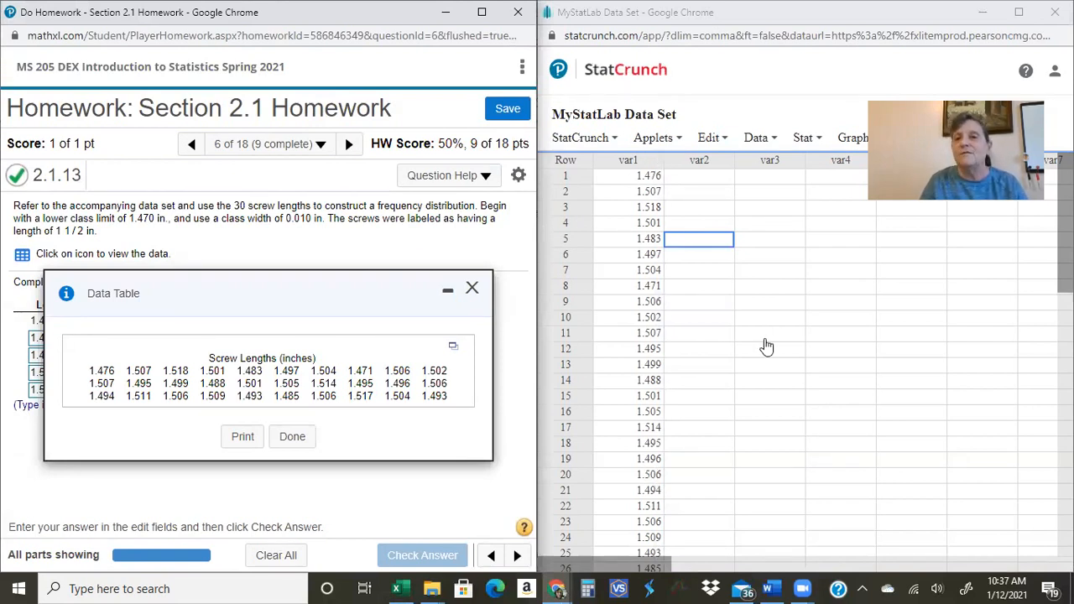
# Set up a column sort of the screw-length data in StatCrunch, with only var1 selected as the column to sort.
pyautogui.click(756, 139)
pyautogui.click(757, 141)
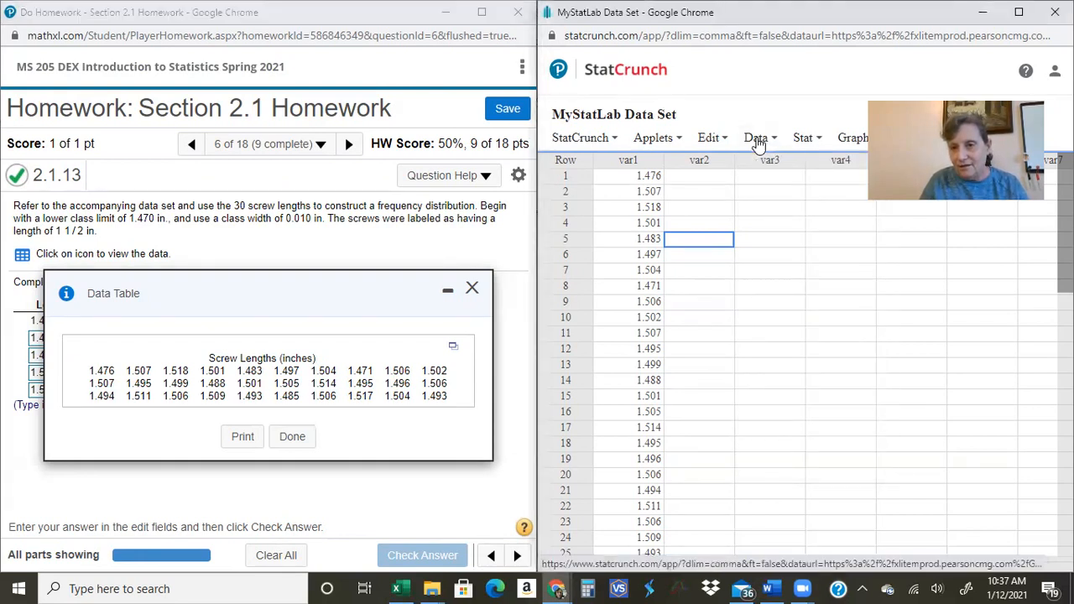
pyautogui.click(758, 139)
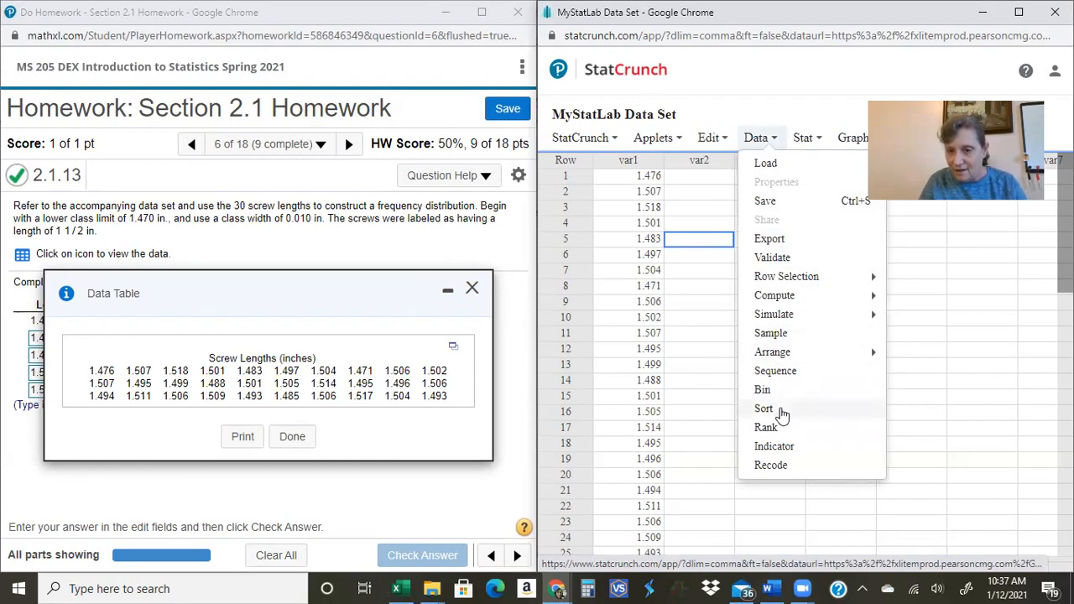
pyautogui.click(764, 408)
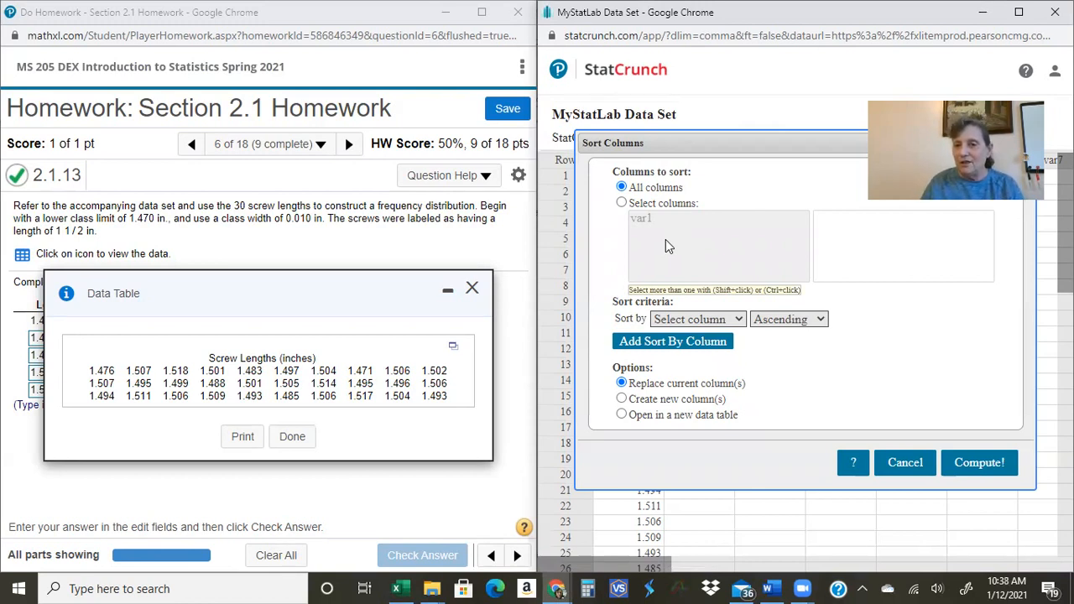
pyautogui.click(621, 204)
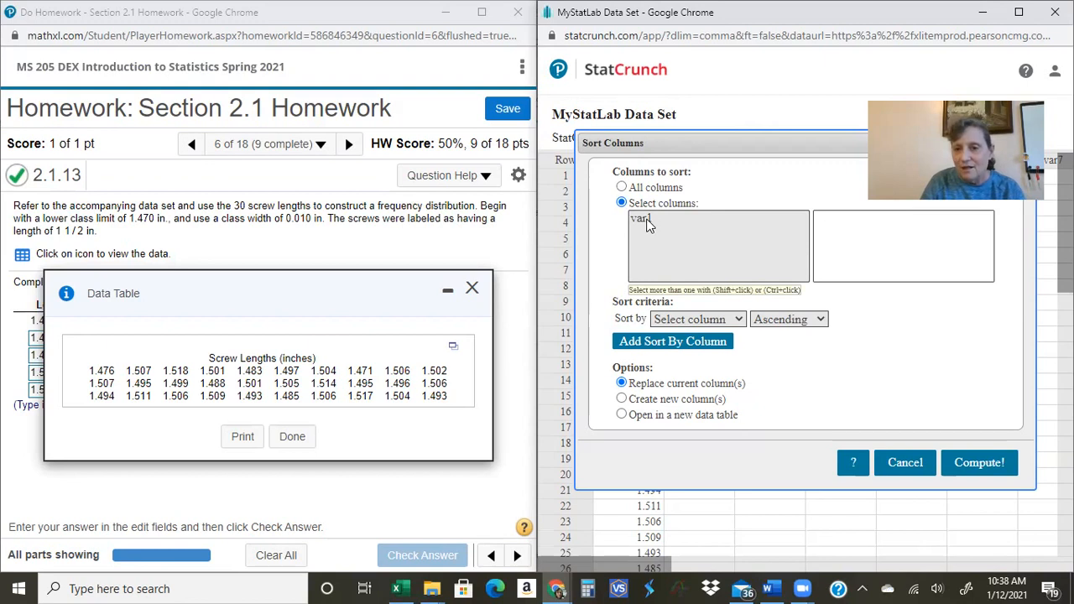
pyautogui.click(647, 219)
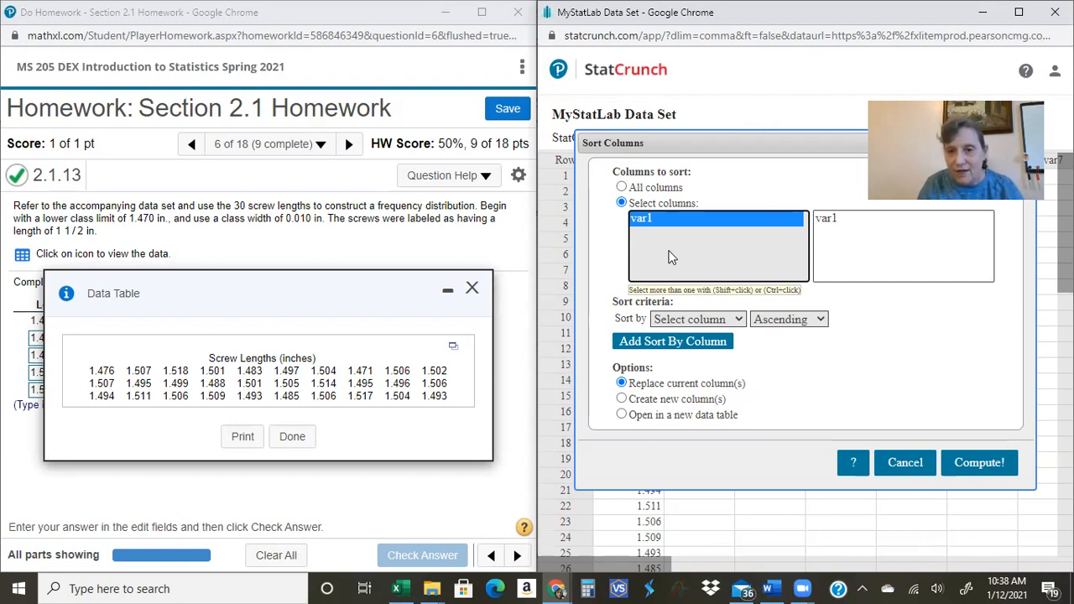
pyautogui.click(910, 359)
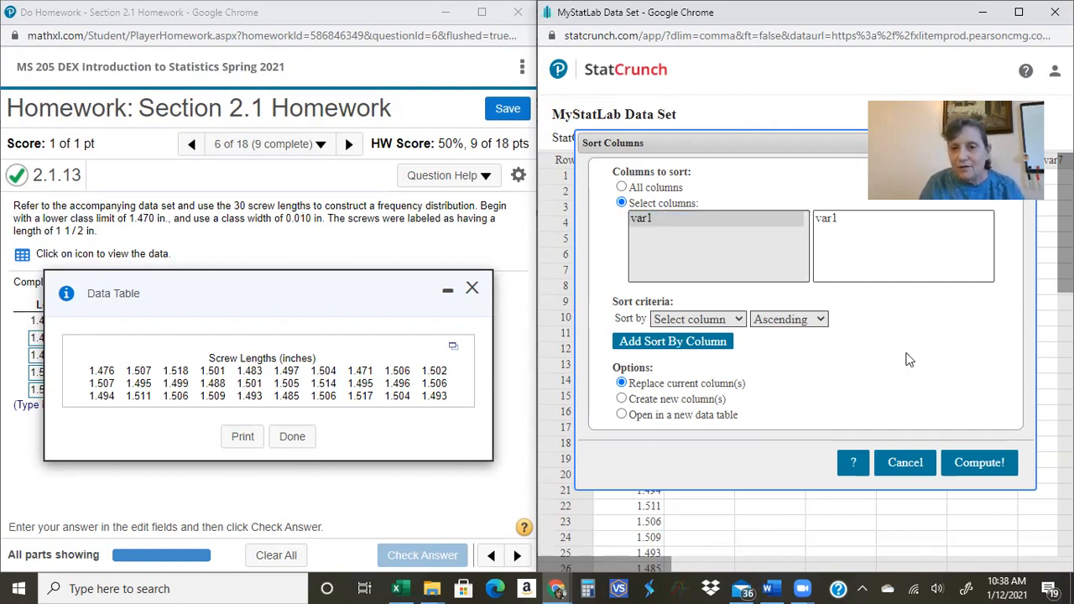
# Sort by var1 in ascending order, replacing the current column, and compute the sort.
pyautogui.click(688, 319)
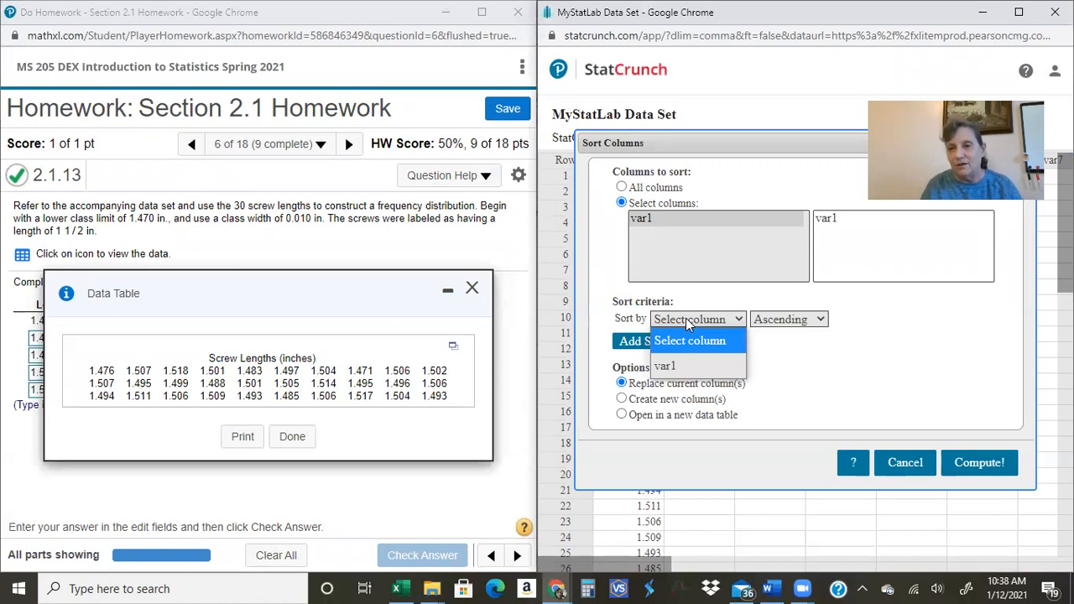
pyautogui.click(687, 368)
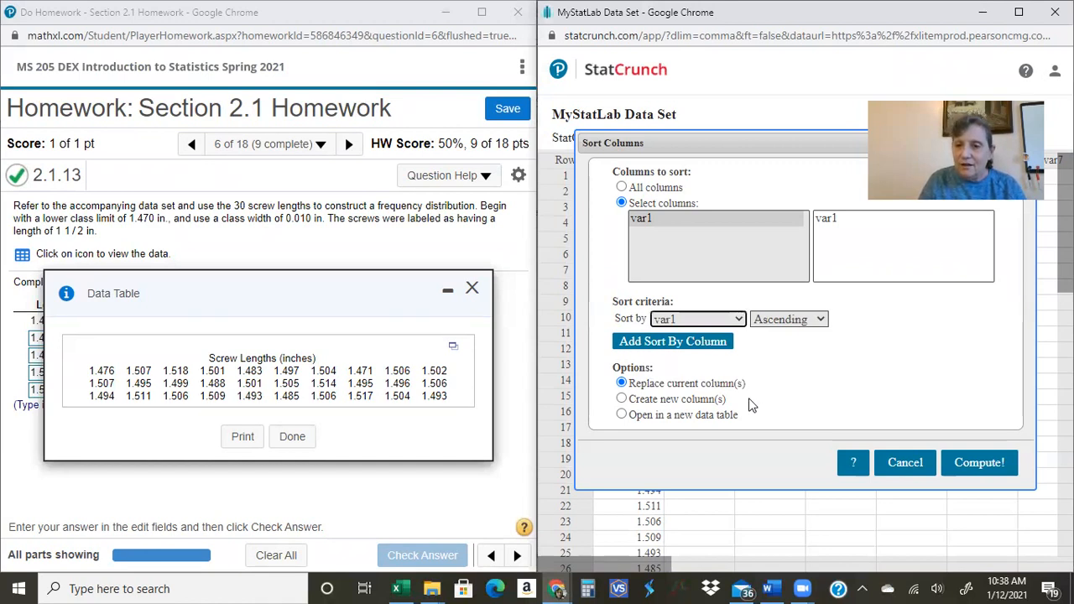
pyautogui.click(784, 320)
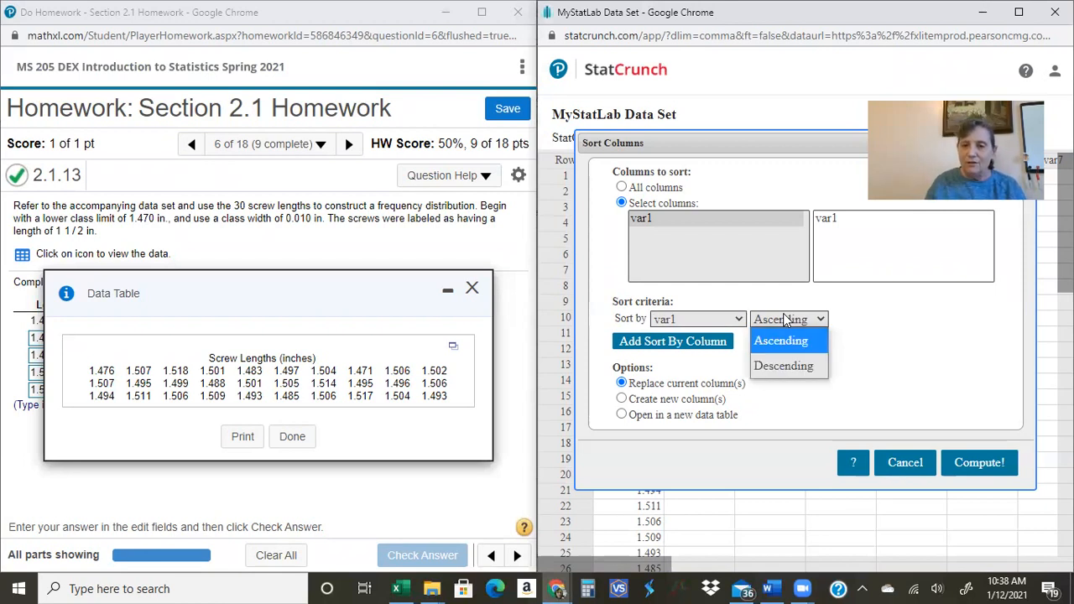
pyautogui.click(781, 405)
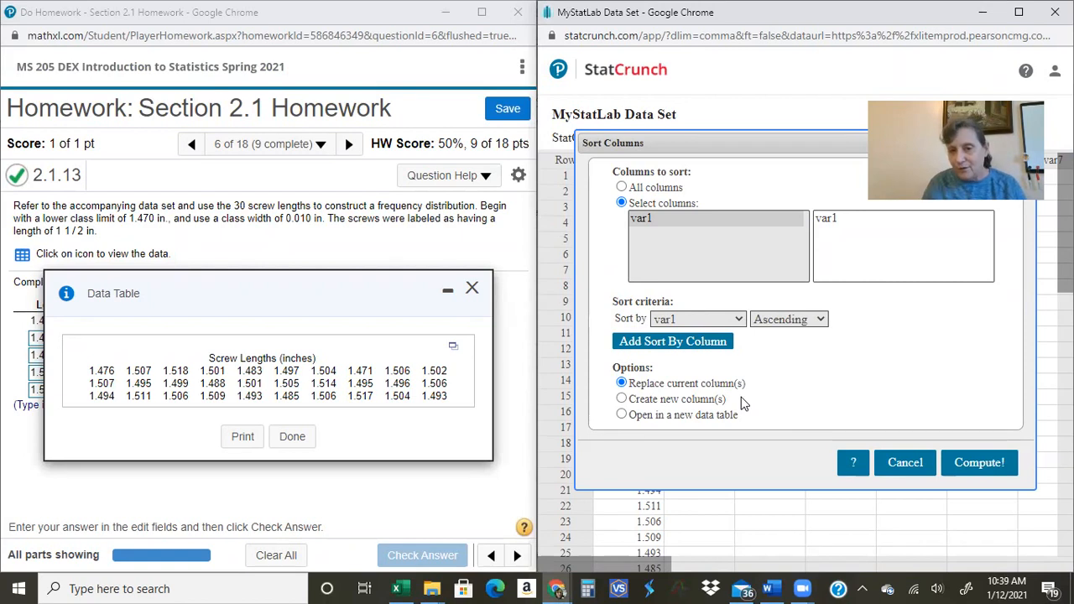
pyautogui.click(979, 464)
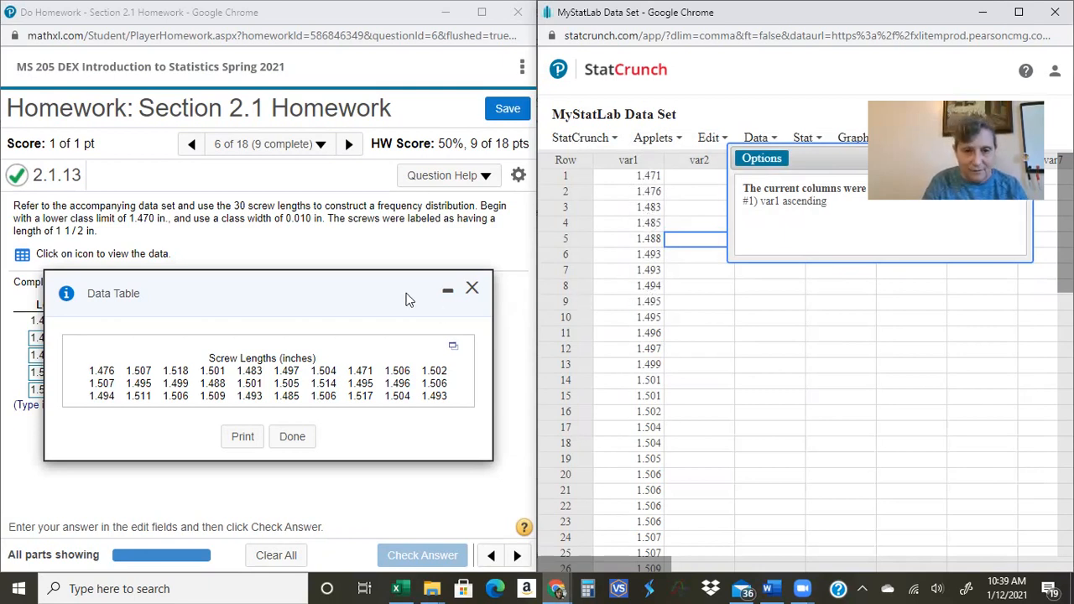
# Close the homework's data table and enter frequencies 2, 3 and 8 for the classes starting at 1.470, 1.480 and 1.490.
pyautogui.click(472, 289)
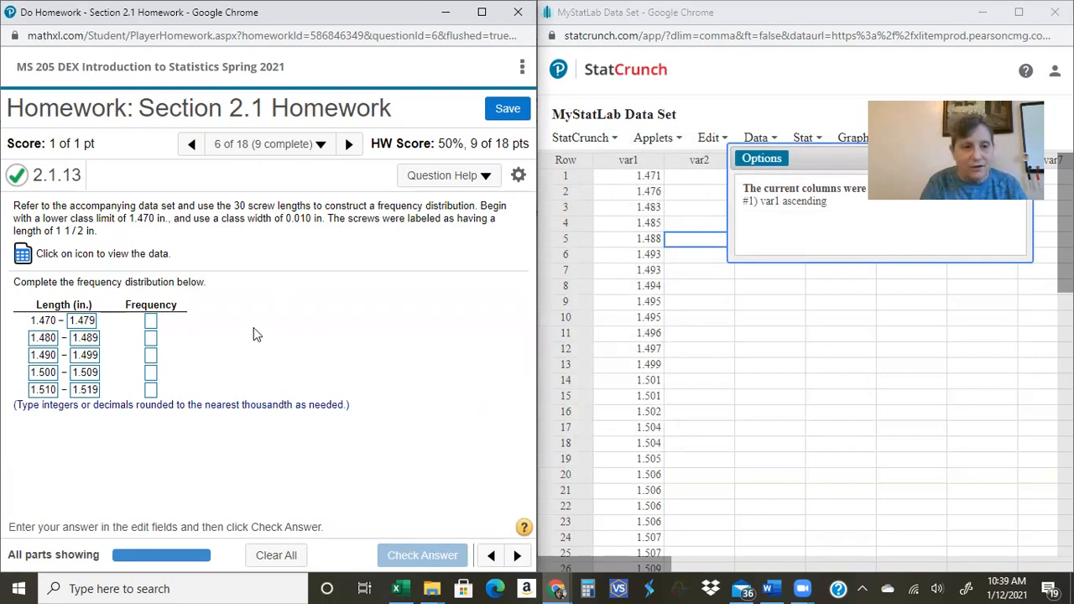
pyautogui.click(150, 322)
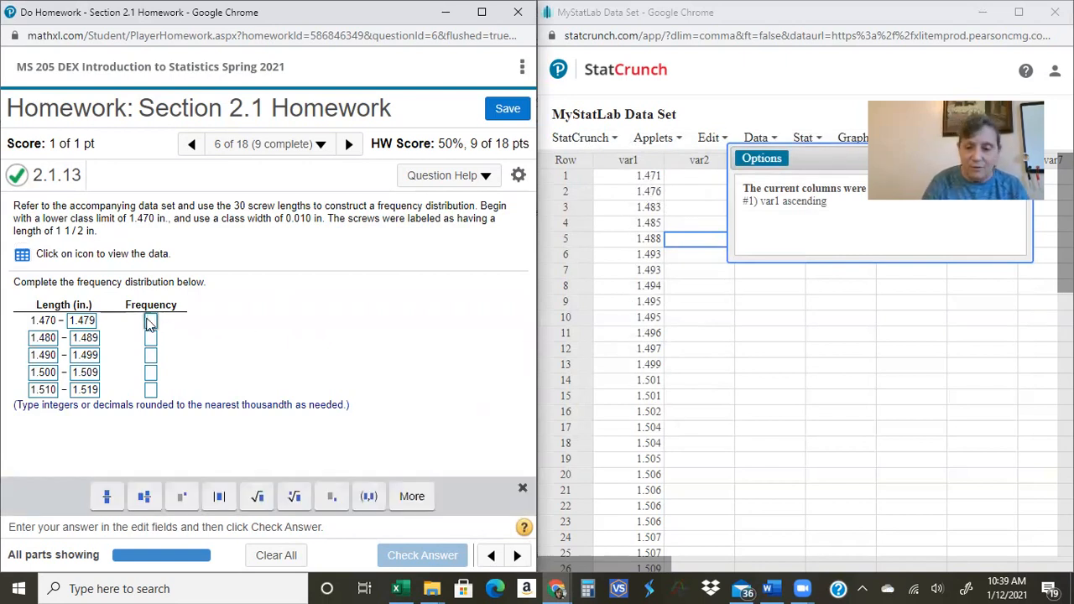
pyautogui.write('2')
pyautogui.press('Tab')
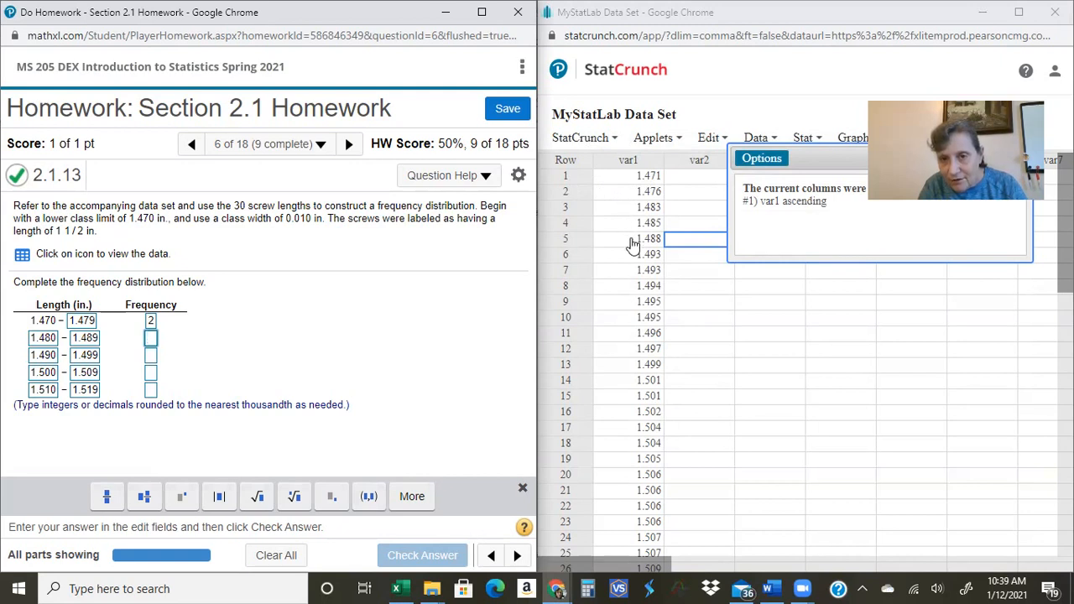
pyautogui.write('3')
pyautogui.press('Tab')
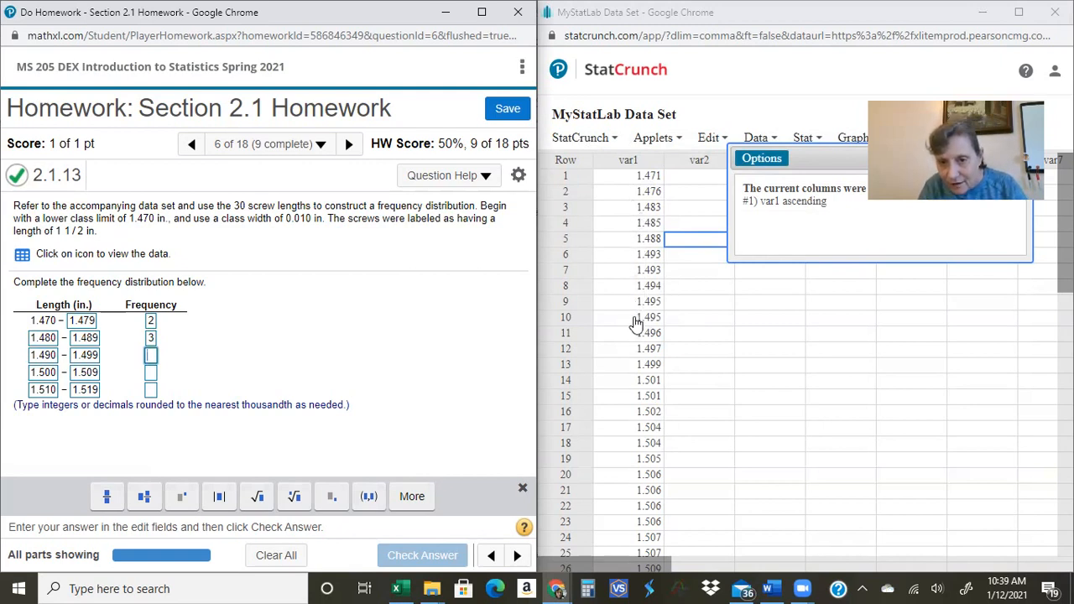
pyautogui.write('8')
pyautogui.press('Tab')
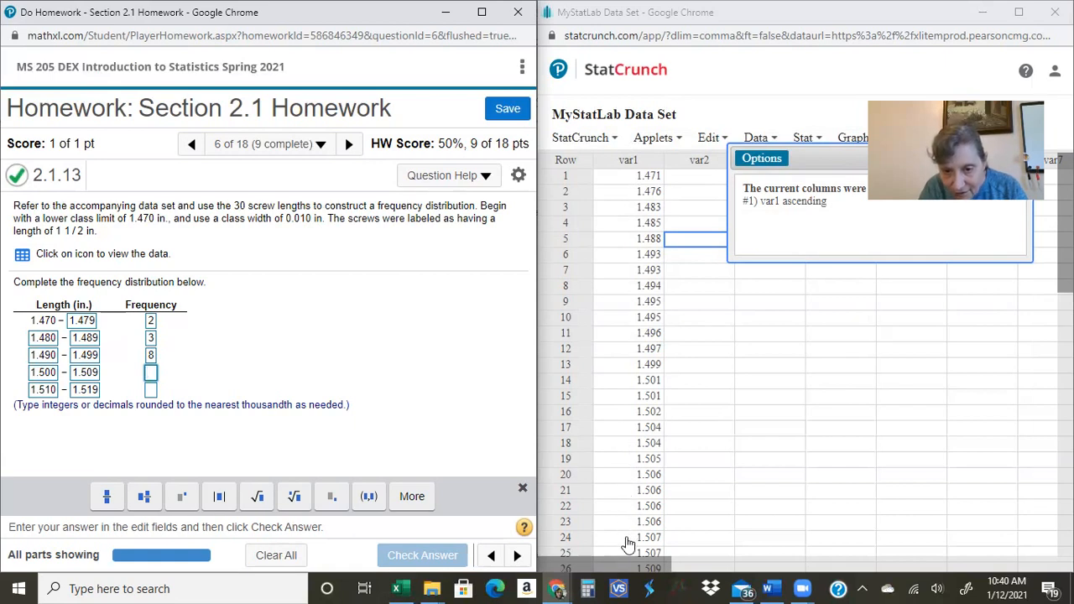
# Enter frequencies 13 and 4 for the classes starting at 1.500 and 1.510, and submit the answer for checking.
pyautogui.moveTo(1064, 223); pyautogui.dragTo(1065, 257)
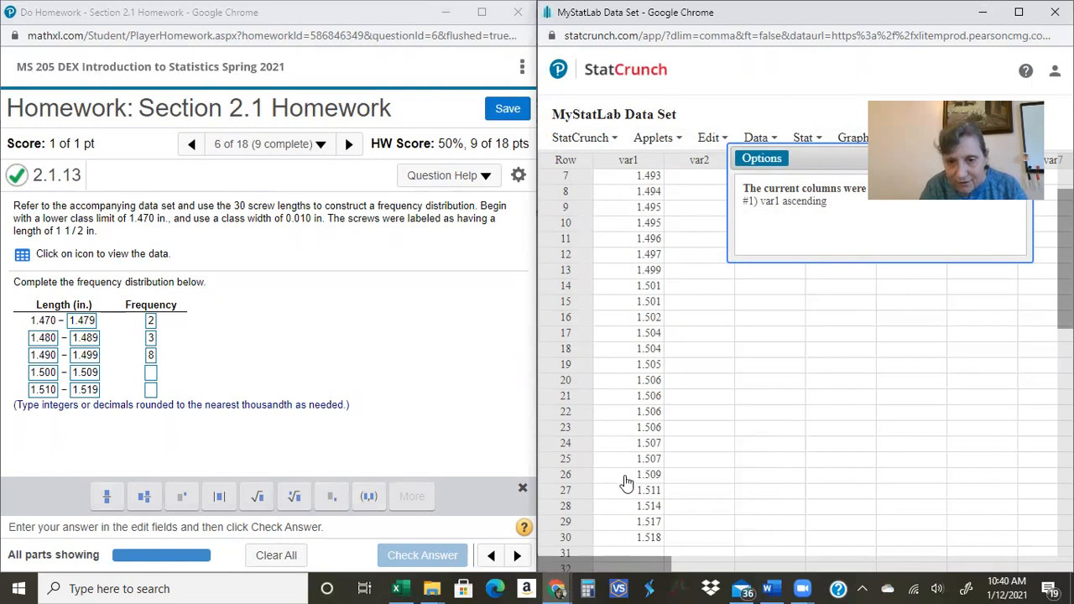
pyautogui.click(151, 374)
pyautogui.write('13')
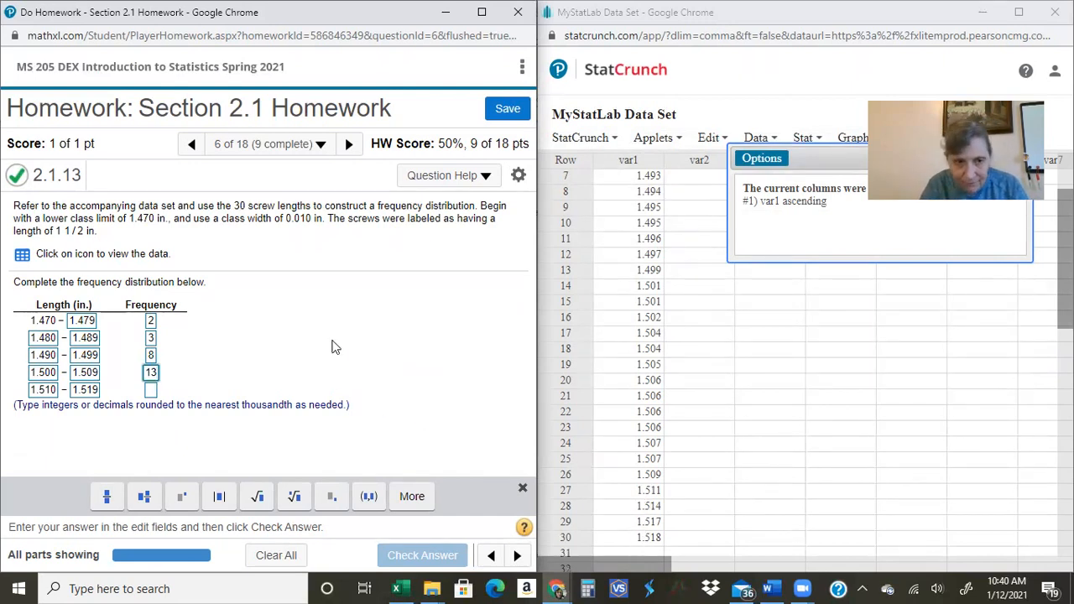
pyautogui.click(149, 391)
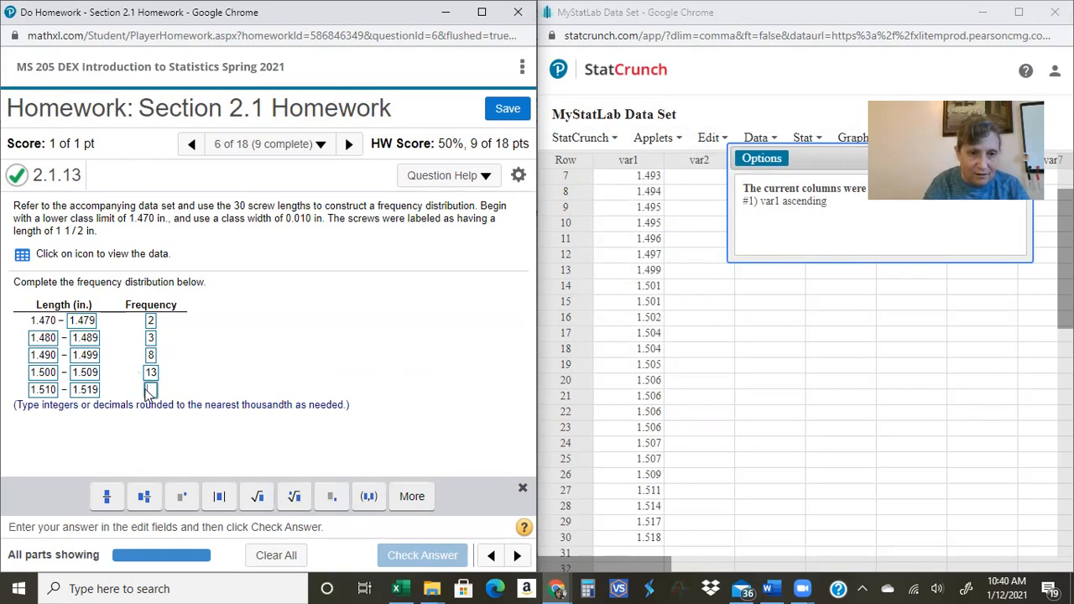
pyautogui.write('4')
pyautogui.press('Return')
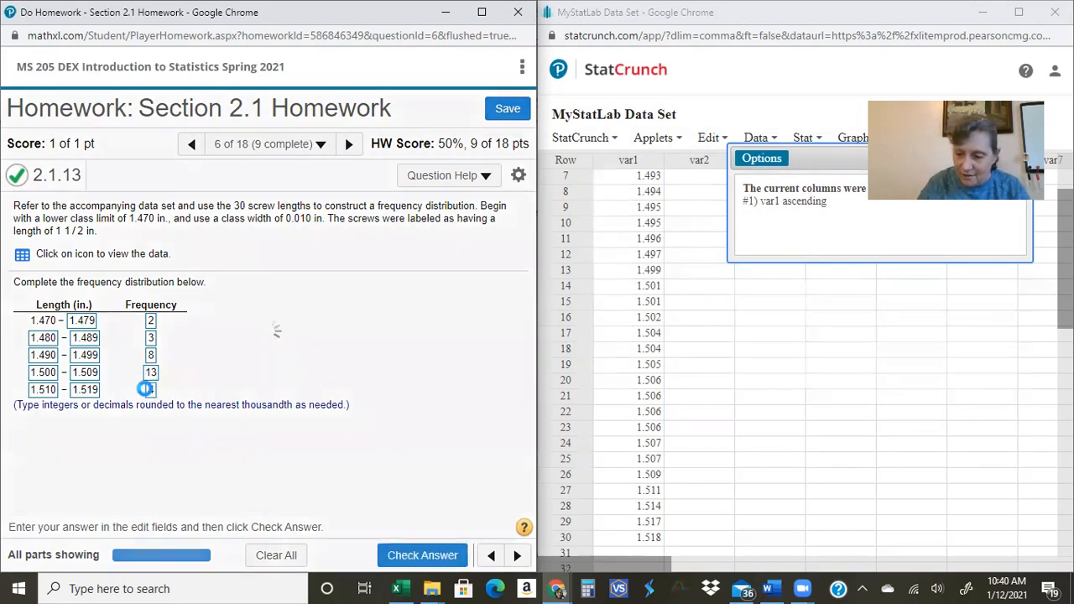